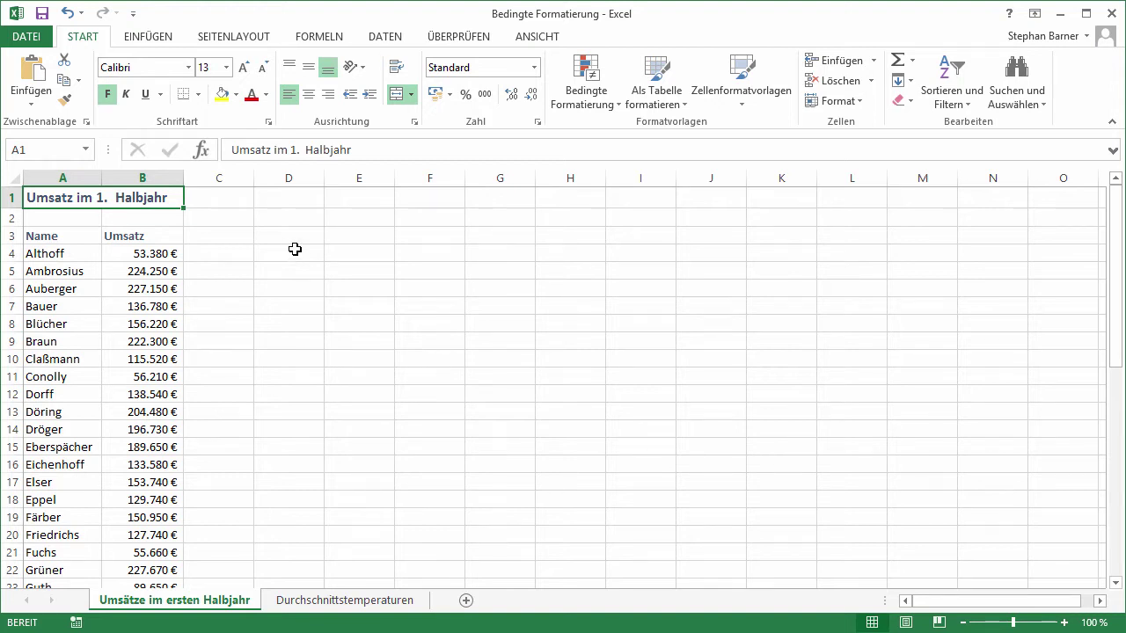
Step: Select the sales figures in column B, B4:B47, after briefly checking the conditional formatting menu
click(607, 81)
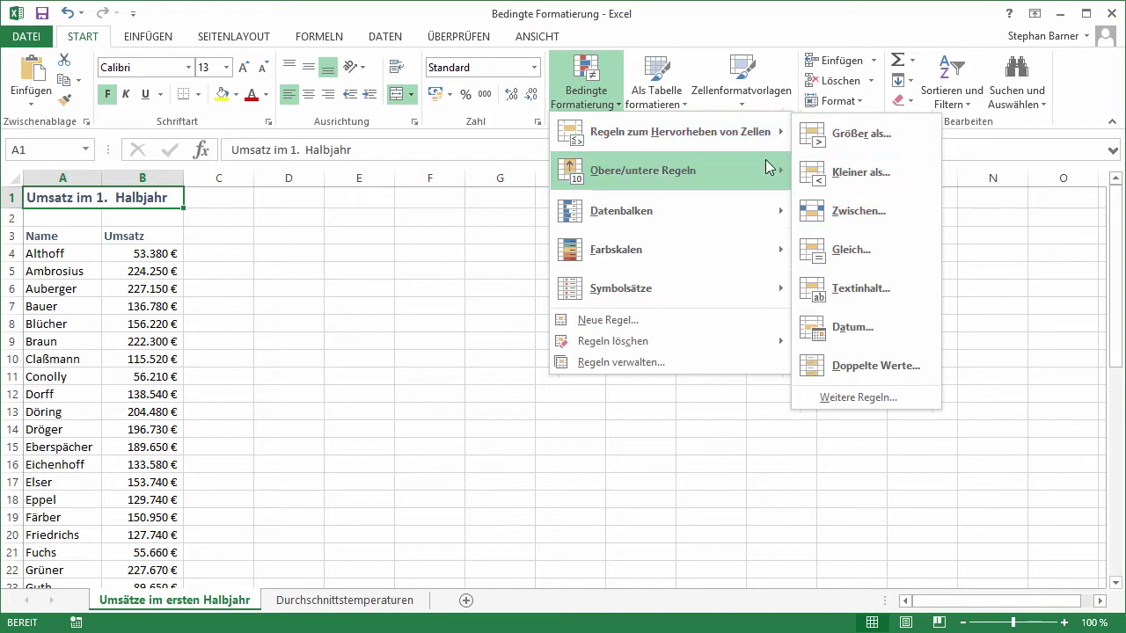
mouse_move(669, 171)
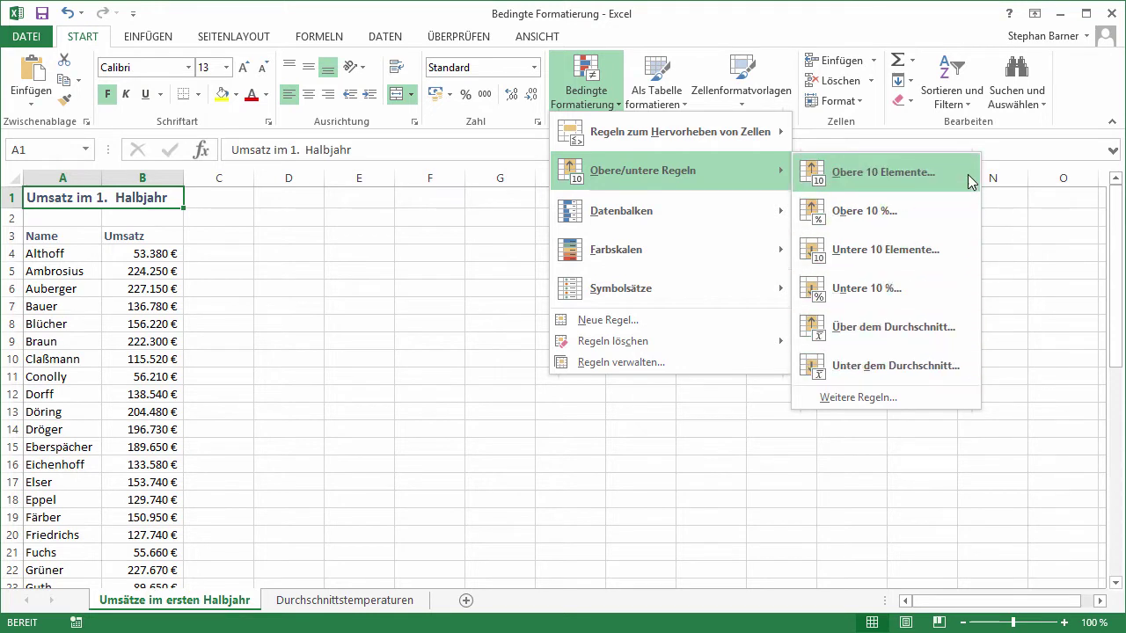
click(300, 262)
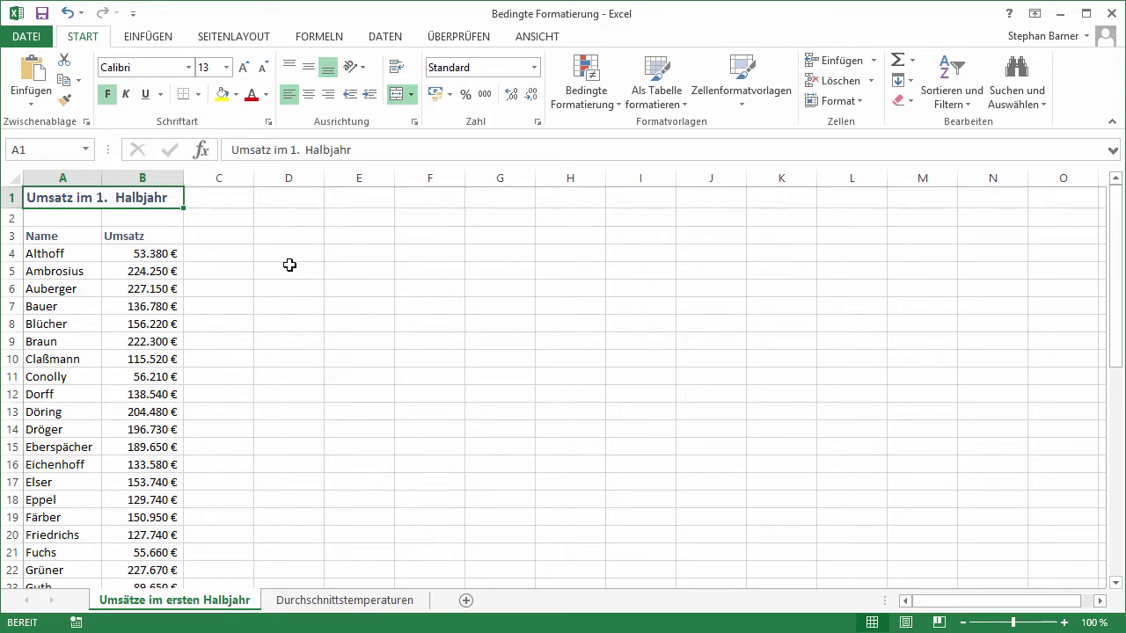
click(158, 255)
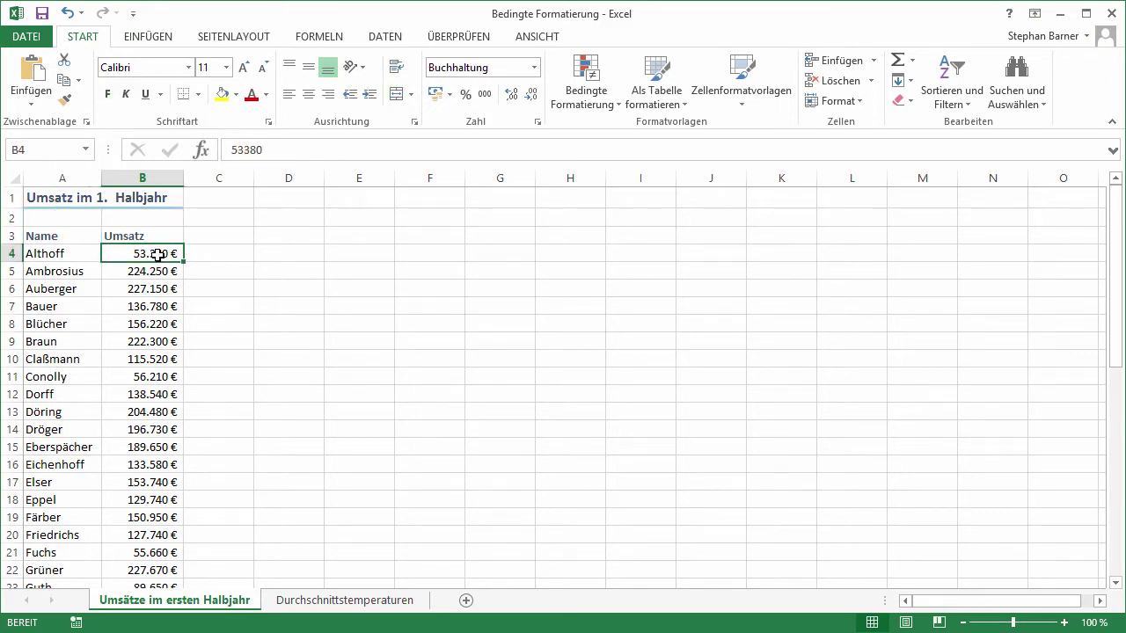
key(ctrl+shift+Down)
scroll(367, 423, up, 5)
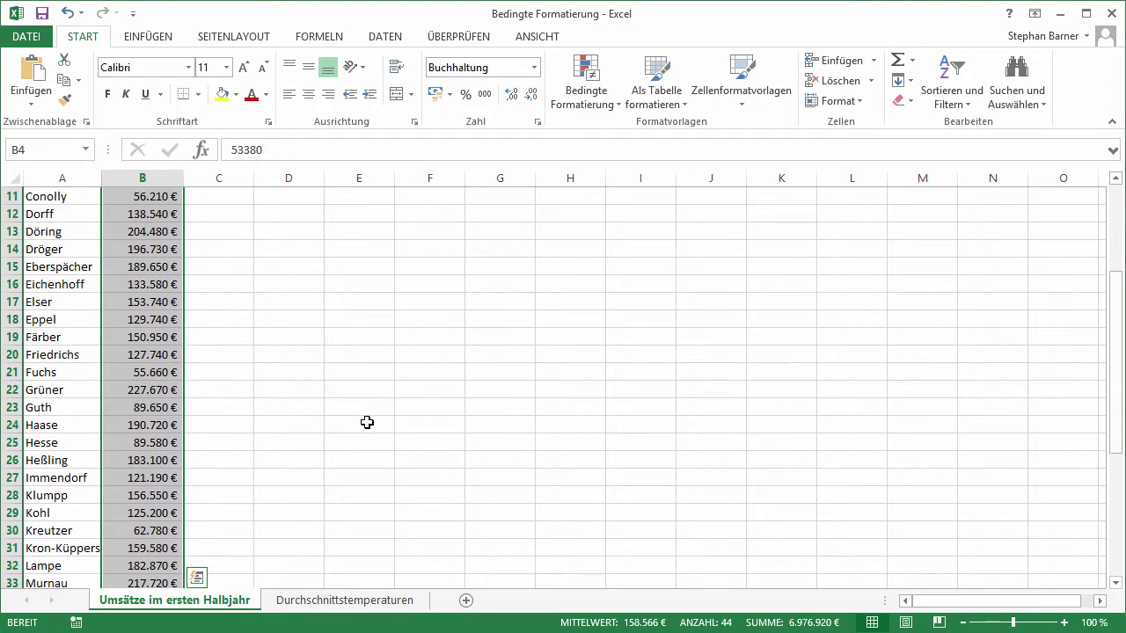
scroll(367, 423, up, 4)
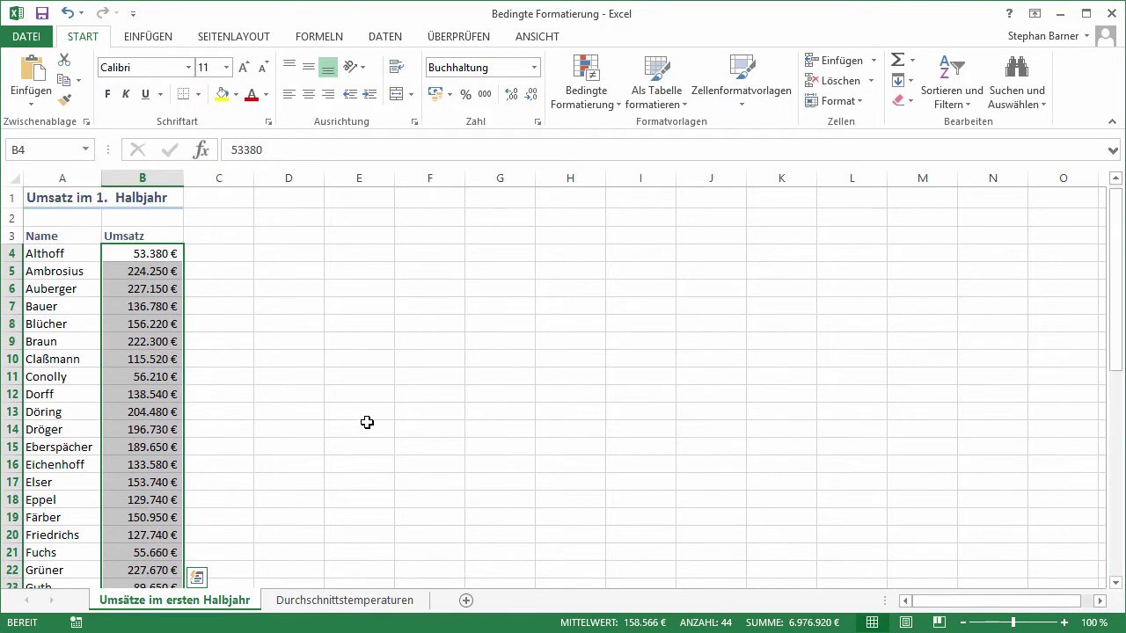
Step: Add a Größer als highlight rule for values above 225000 with green fill
click(598, 84)
mouse_move(678, 132)
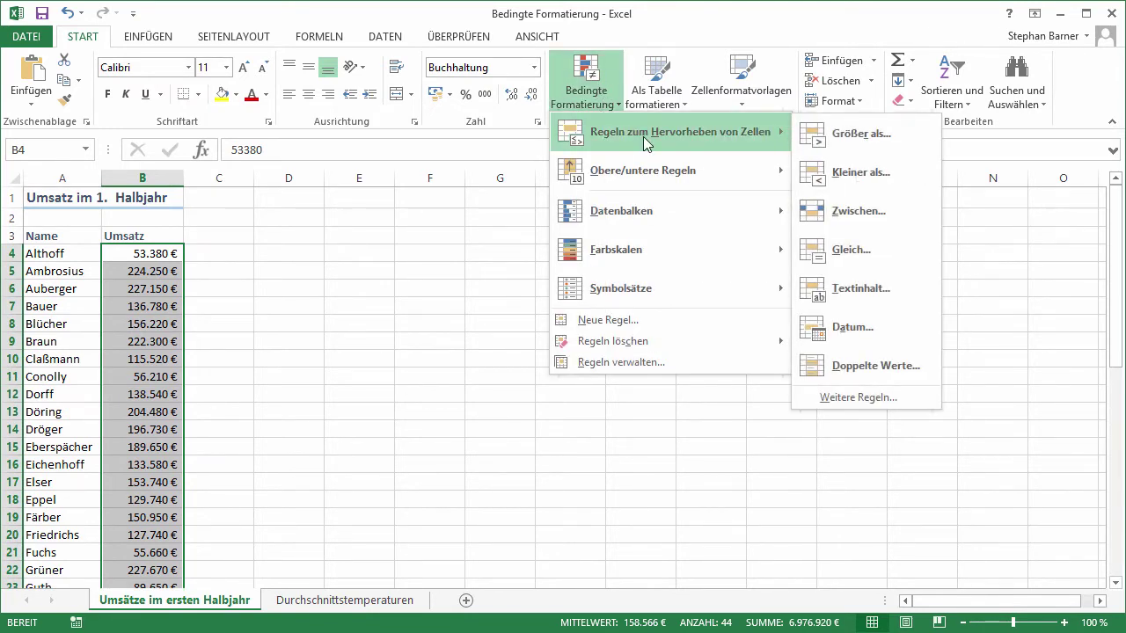
click(905, 142)
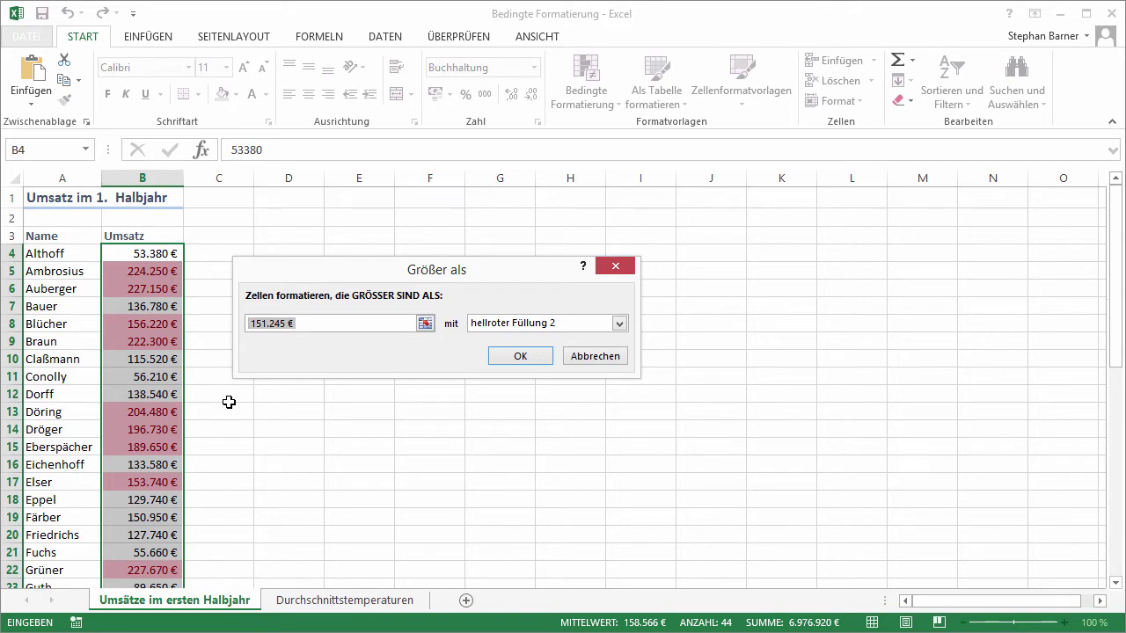
text(225000)
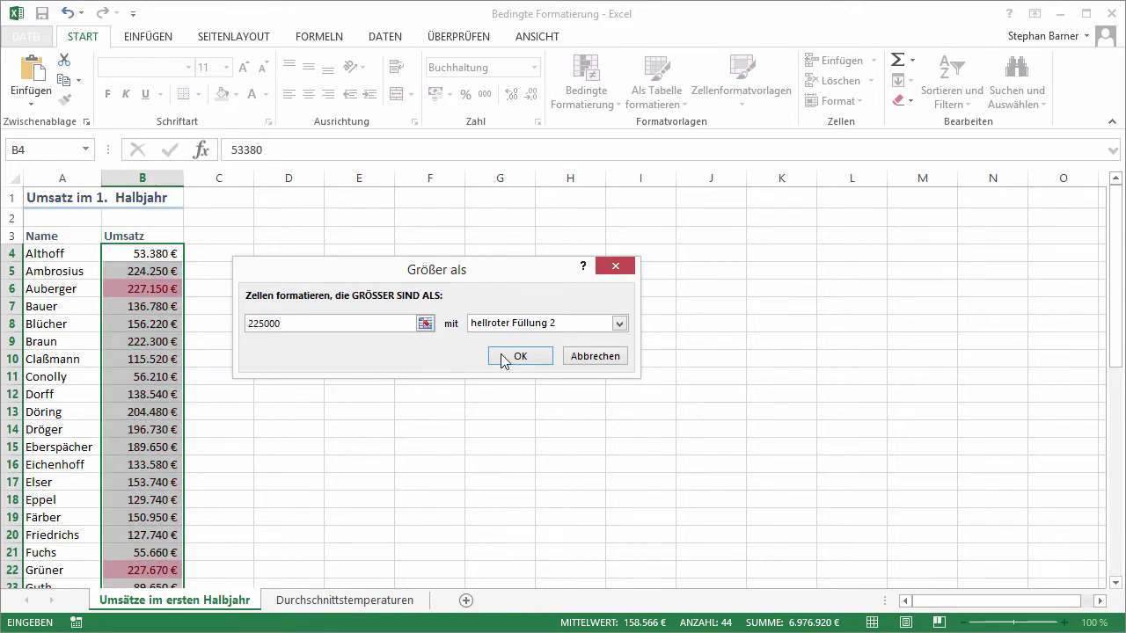
click(621, 325)
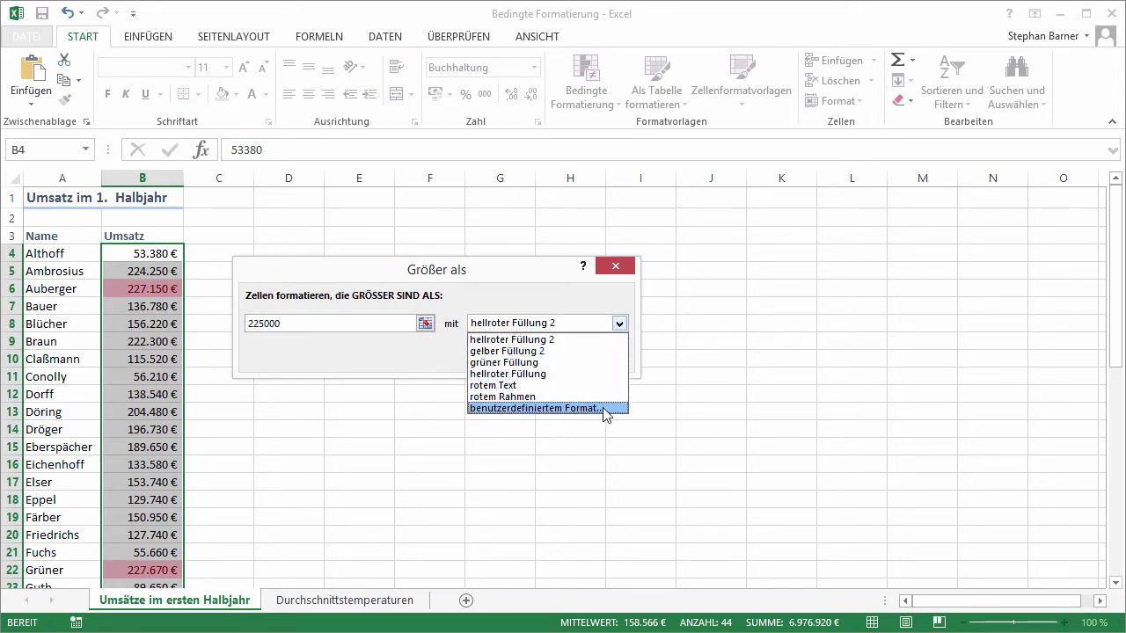
click(602, 363)
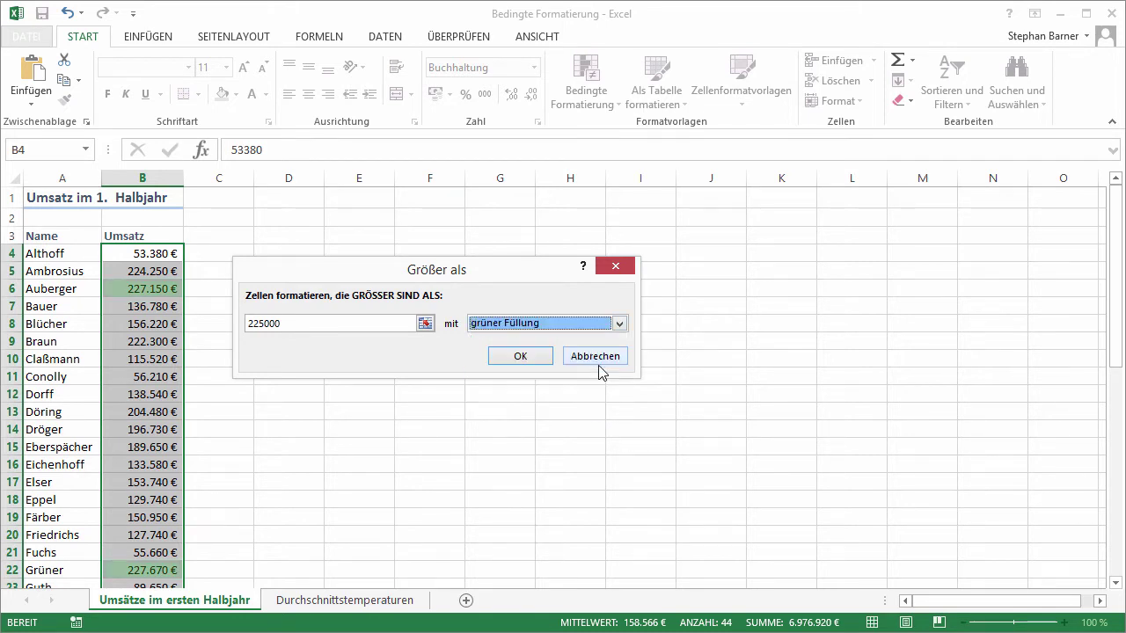
click(525, 357)
click(410, 354)
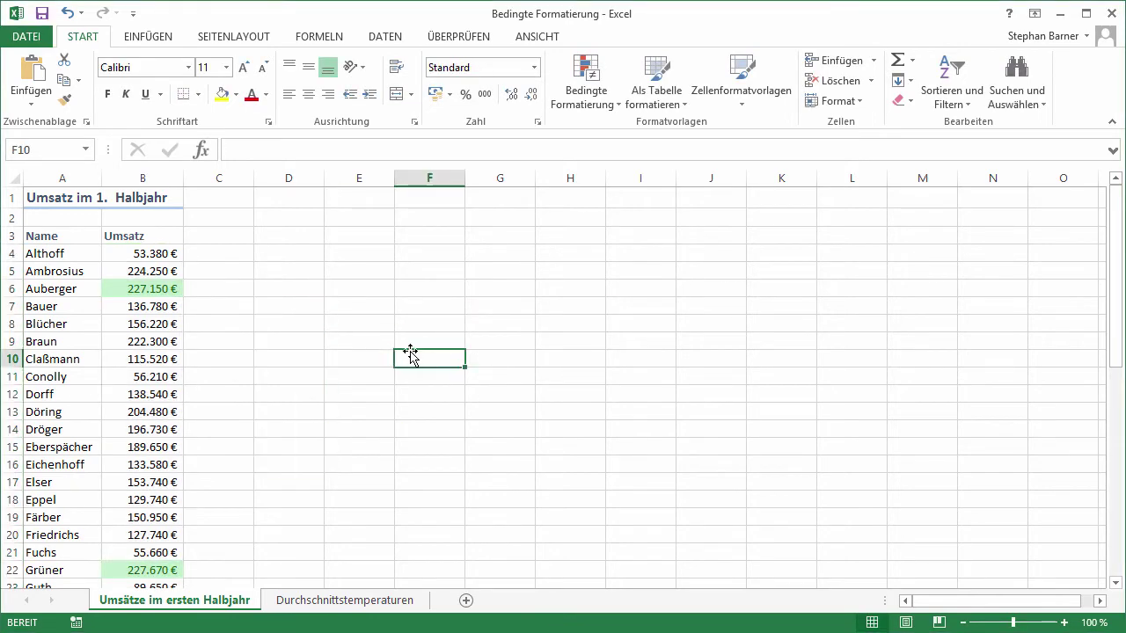
scroll(410, 354, down, 4)
scroll(410, 354, down, 3)
scroll(410, 353, down, 1)
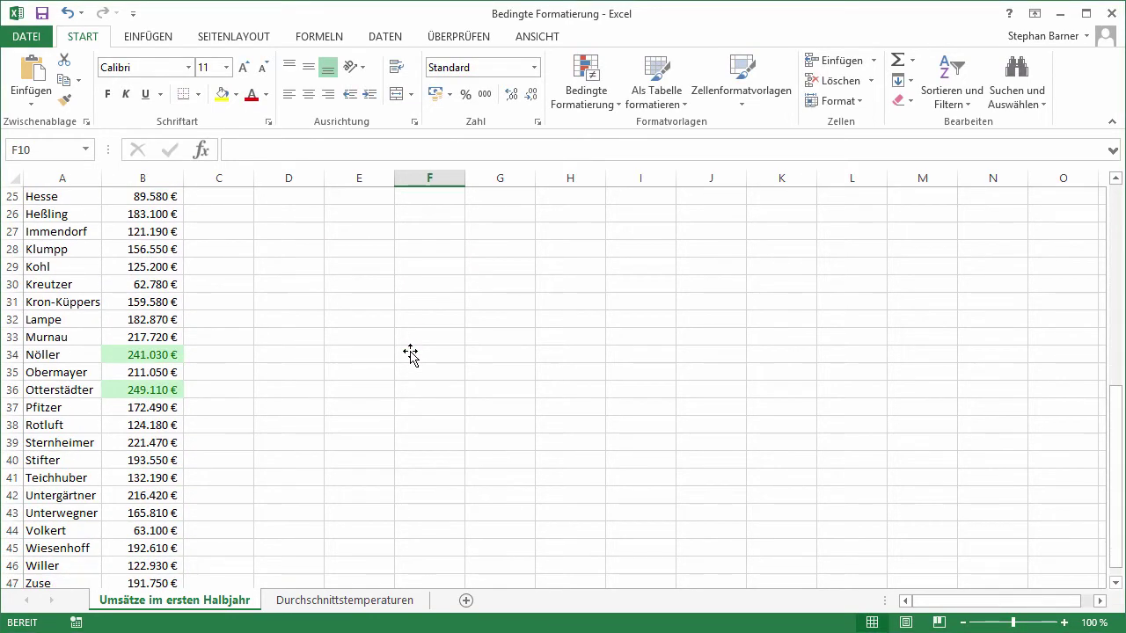
scroll(410, 353, down, 5)
scroll(410, 354, up, 4)
scroll(410, 354, up, 3)
scroll(410, 354, up, 1)
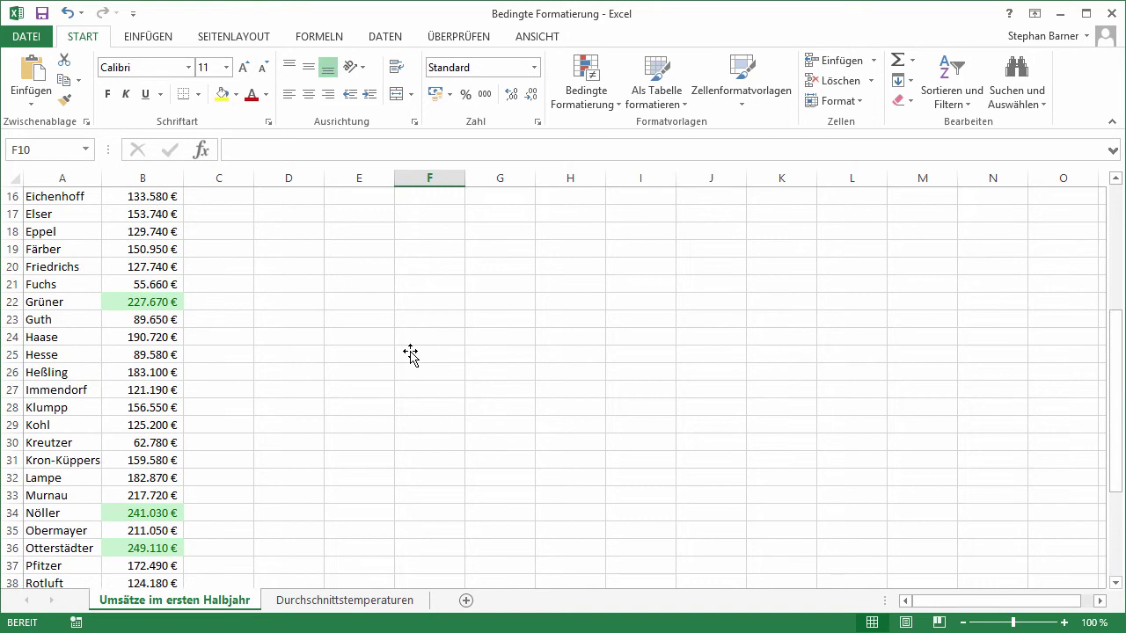
scroll(410, 354, up, 5)
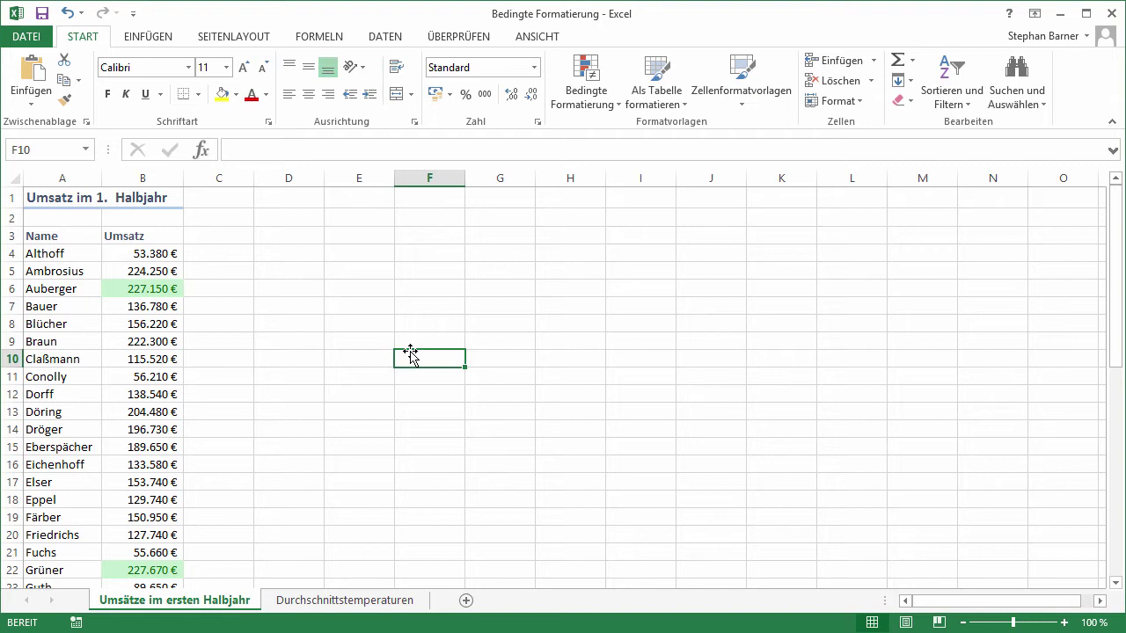
Step: Clear the conditional formatting rules from sales cells B4:B47 and deselect them
click(151, 250)
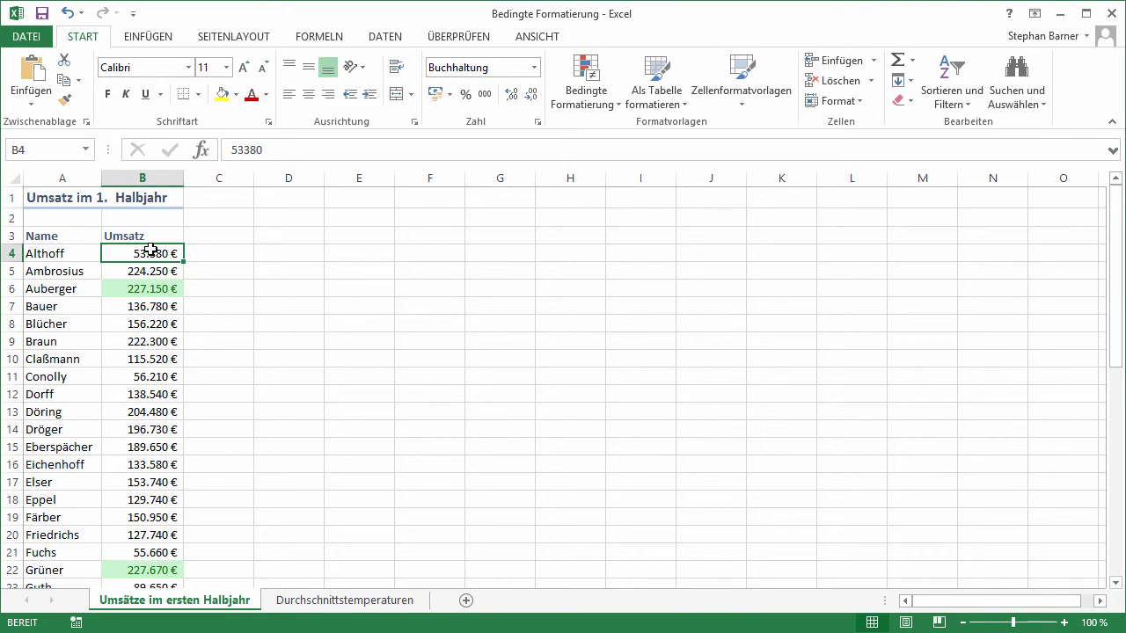
key(ctrl+shift+Down)
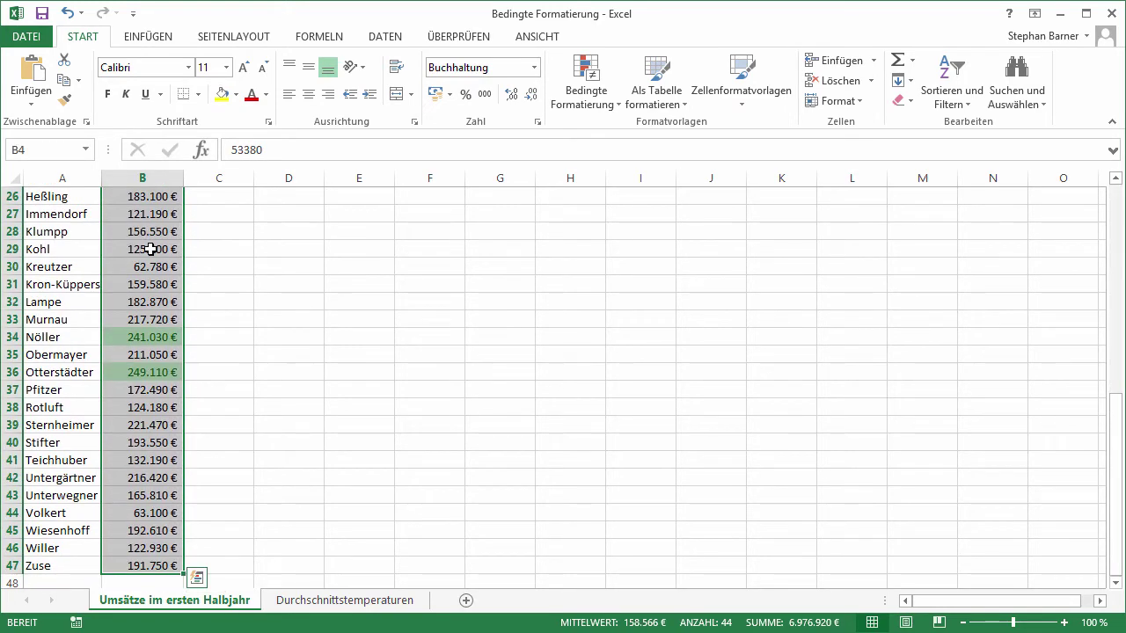
scroll(396, 260, up, 6)
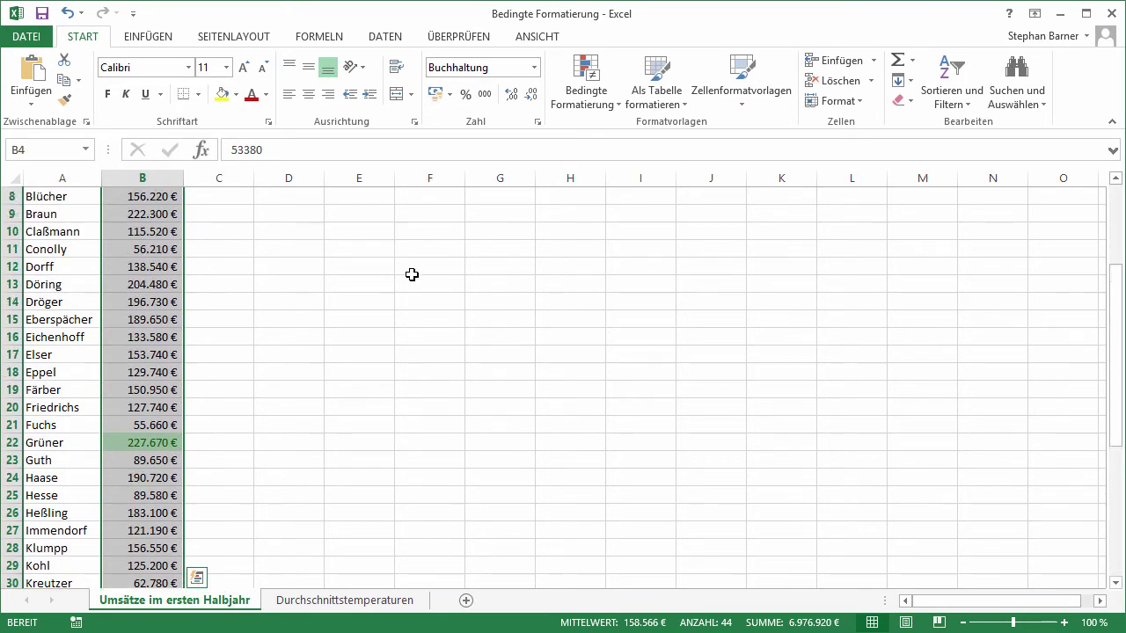
scroll(422, 282, up, 3)
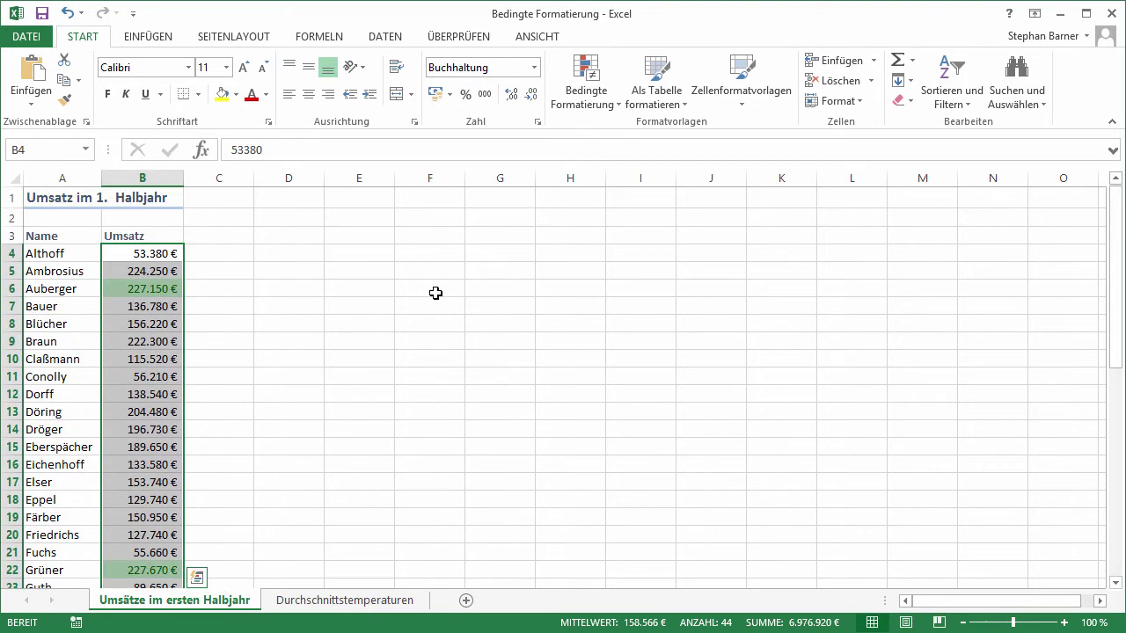
click(598, 80)
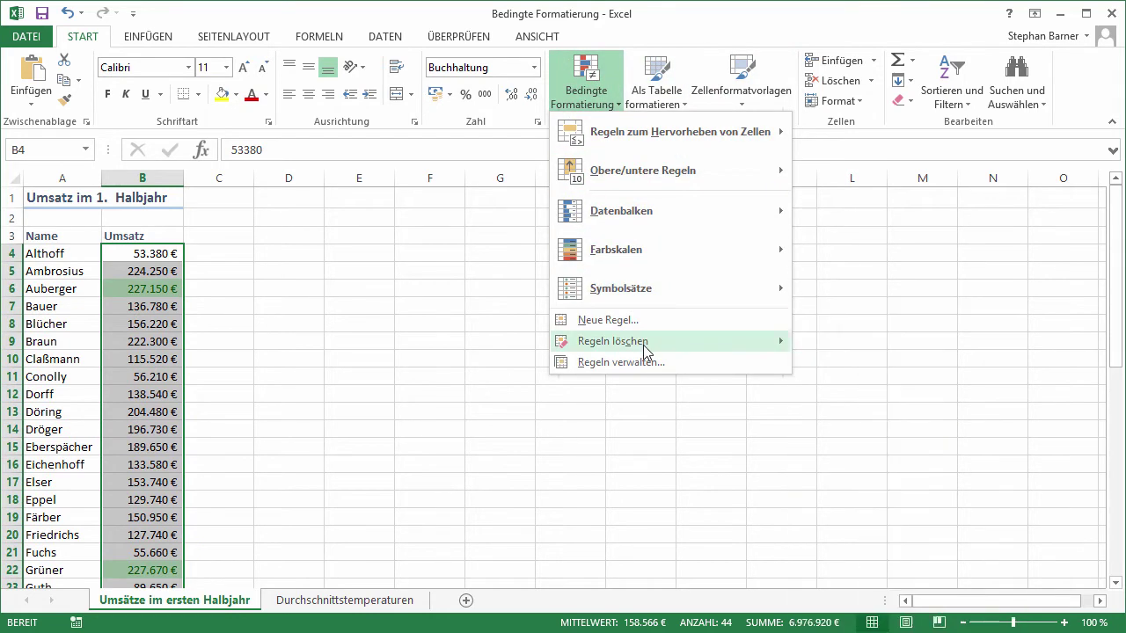
mouse_move(613, 341)
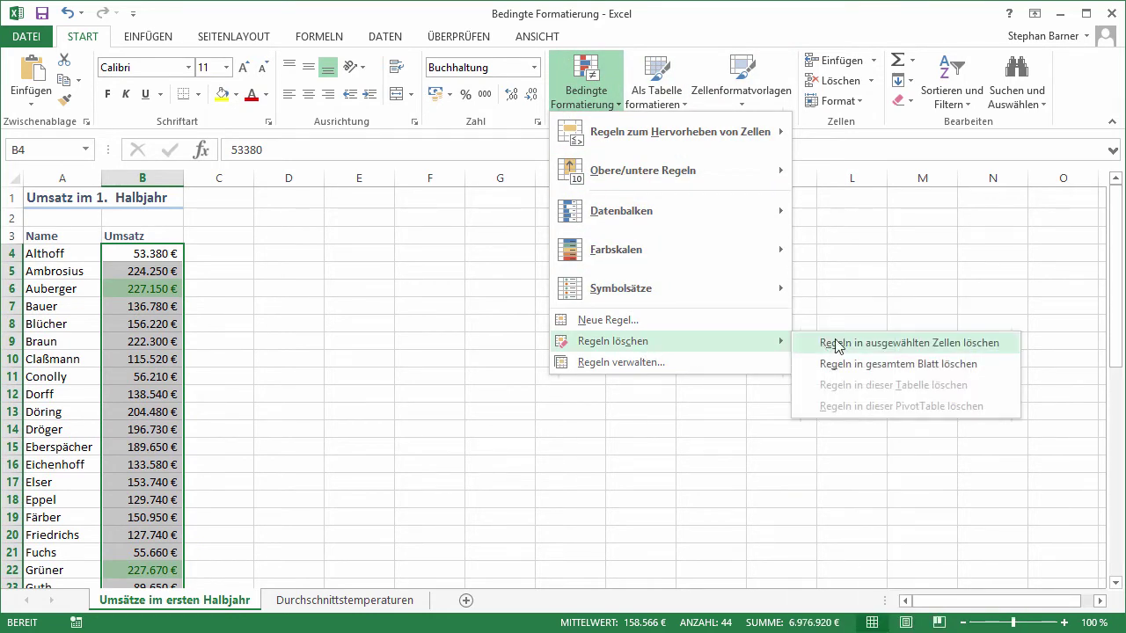
click(1019, 347)
click(738, 364)
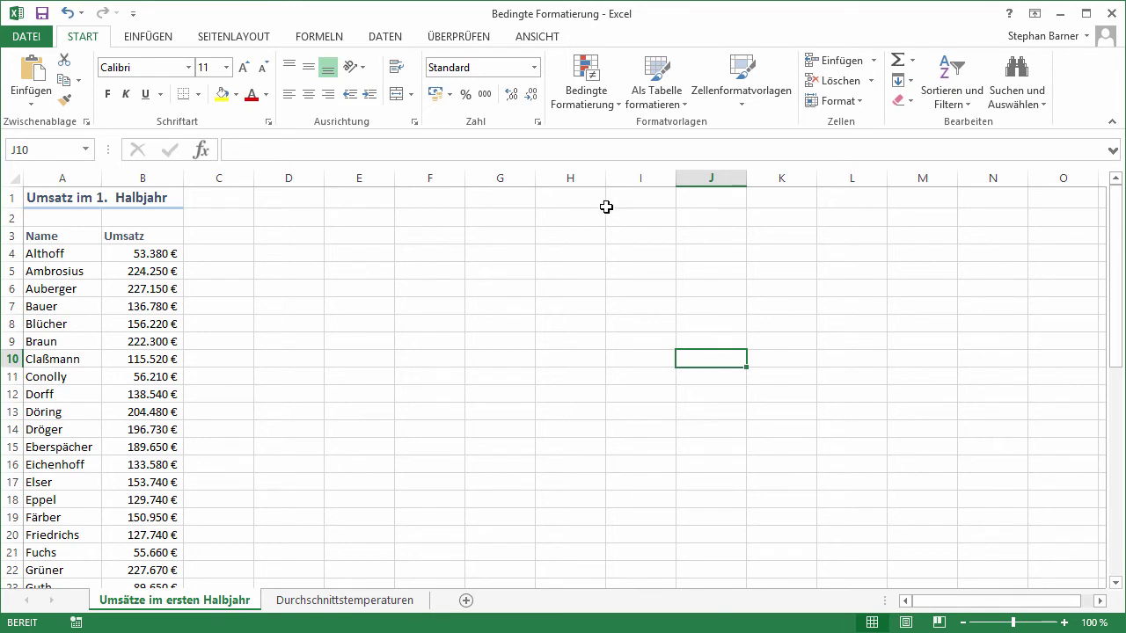
Step: Open the Bedingte Formatierung menu and dismiss it without choosing an option
click(583, 93)
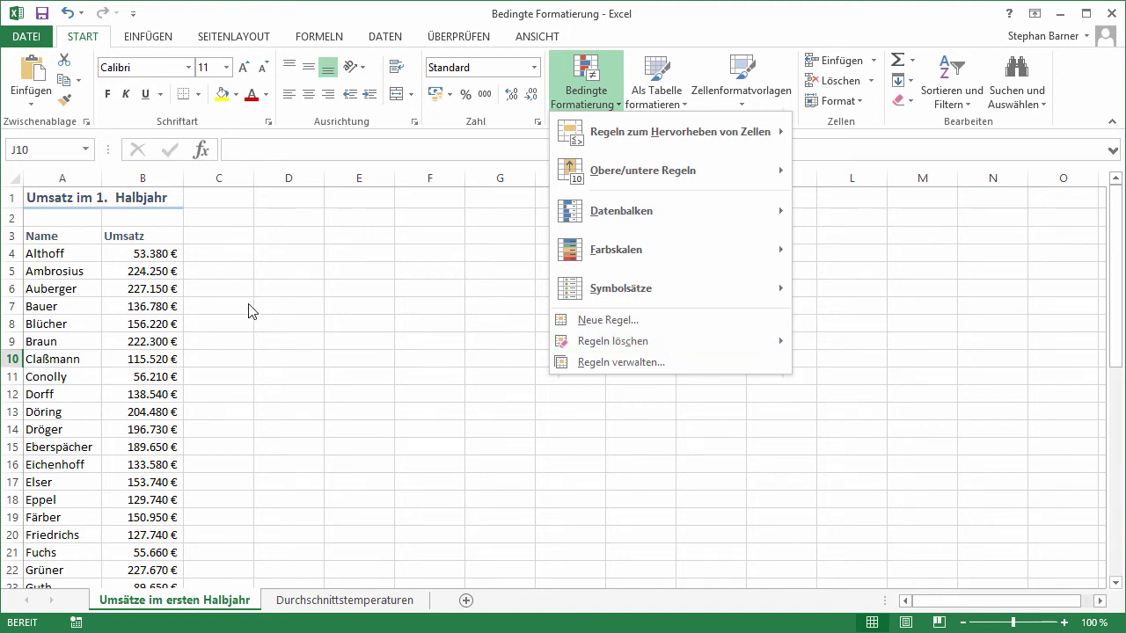
key(Escape)
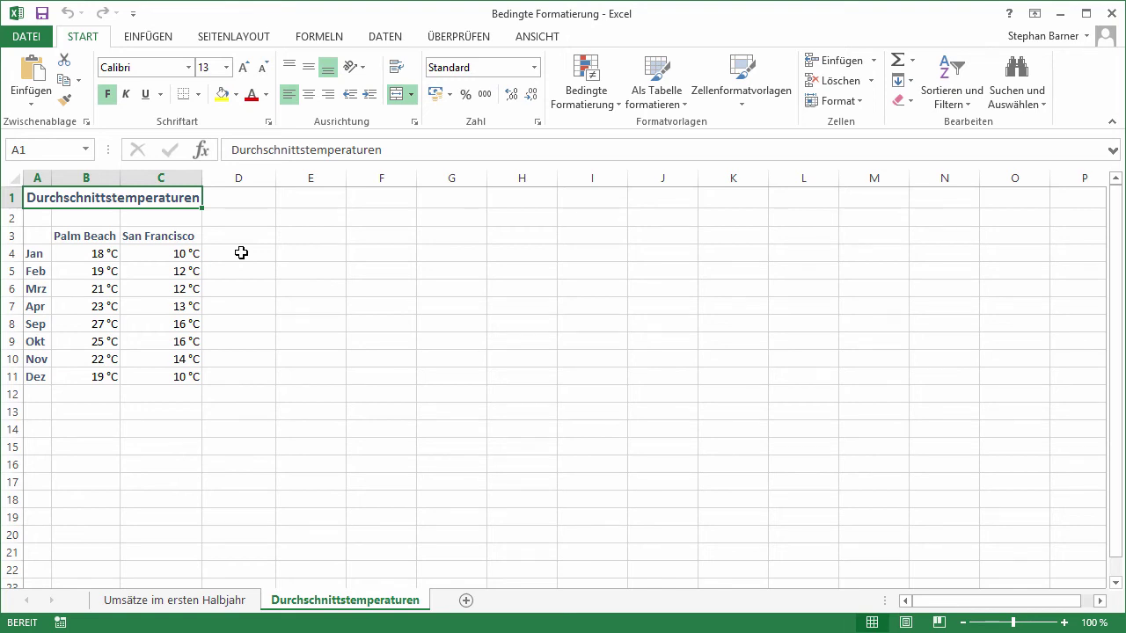
click(607, 95)
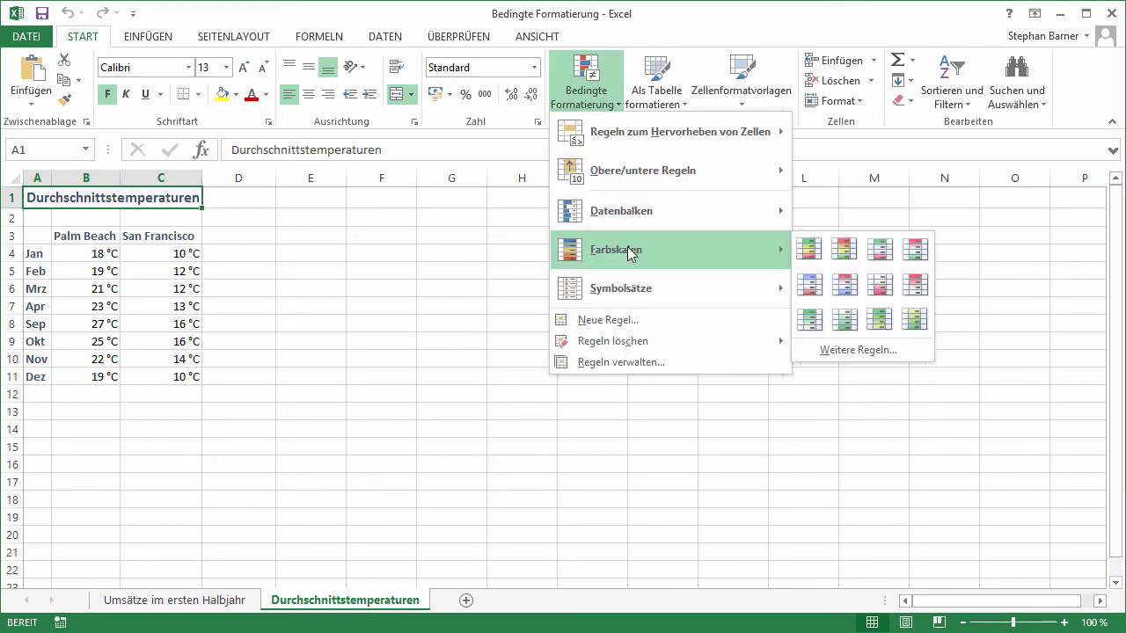
mouse_move(621, 289)
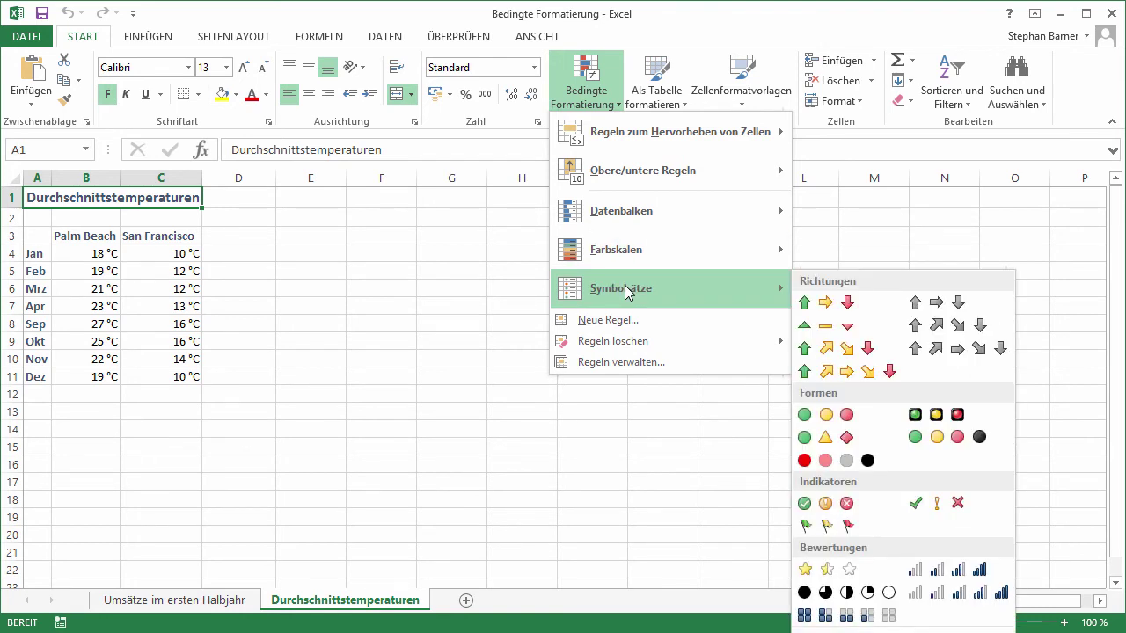
click(284, 289)
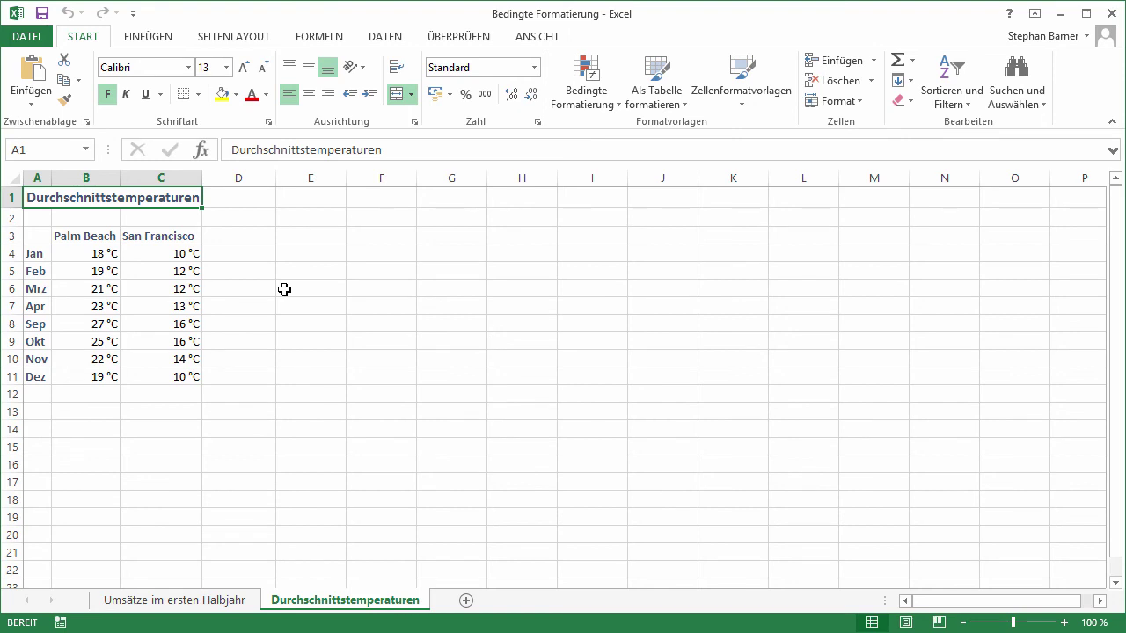
Step: Apply the 3 Ampeln (mit Rand) icon set to the temperatures in B4:C11
click(105, 257)
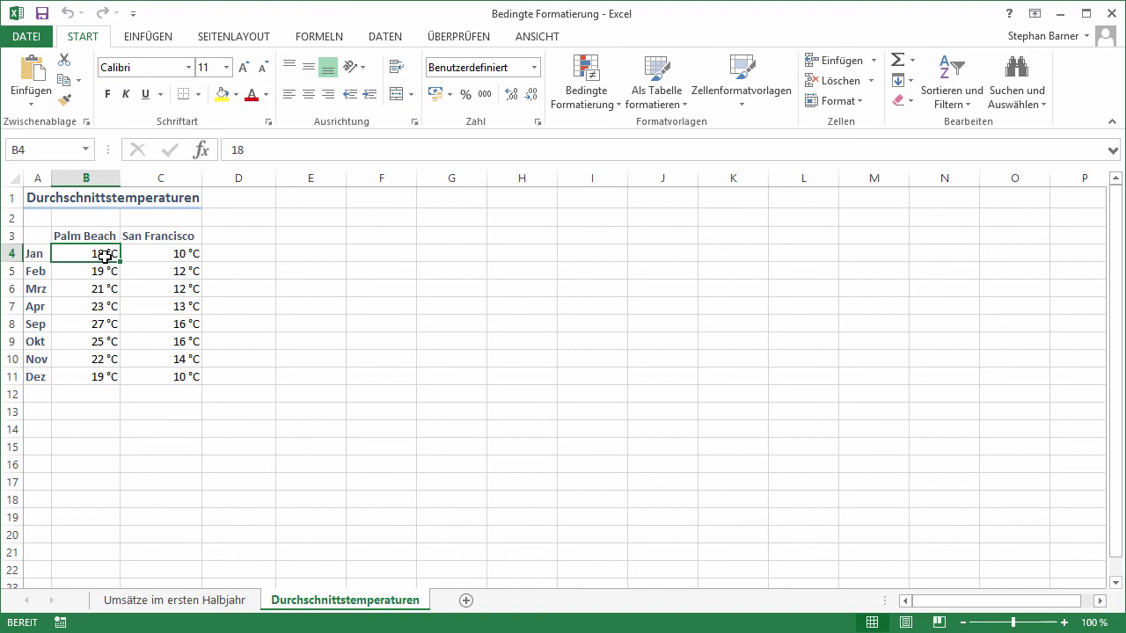
key(shift+Right)
key(ctrl+shift+Down)
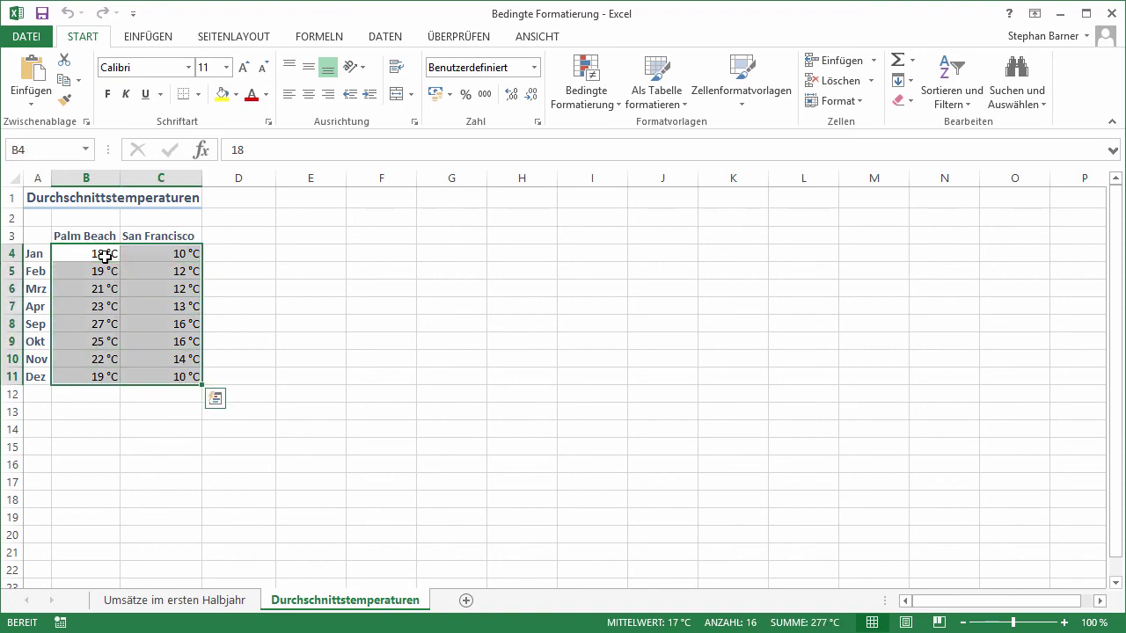
click(585, 94)
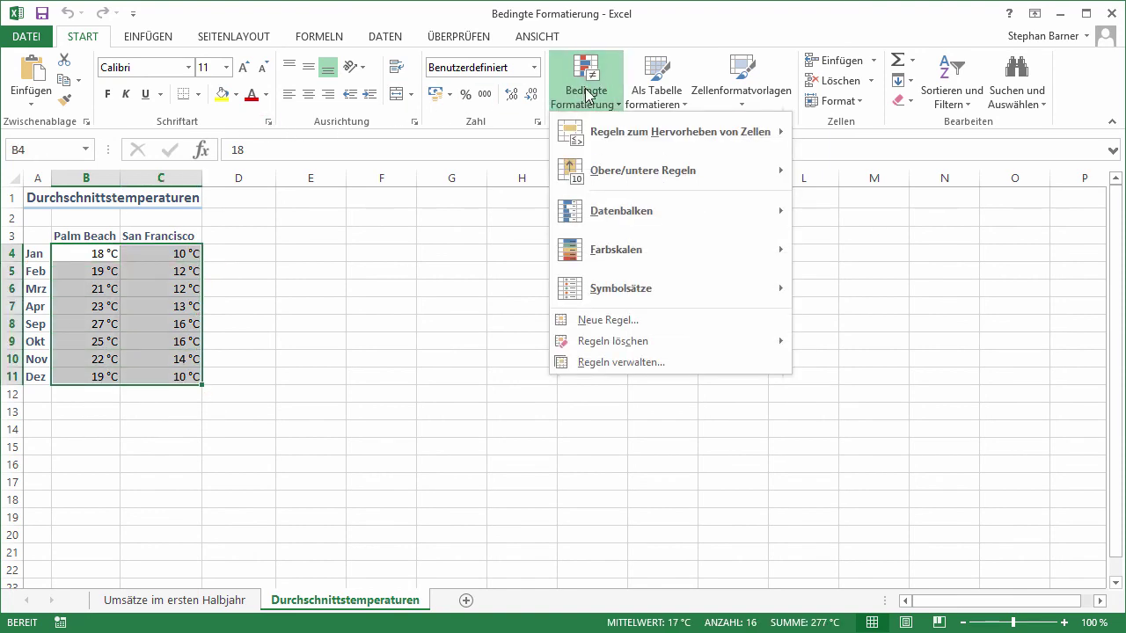
mouse_move(669, 289)
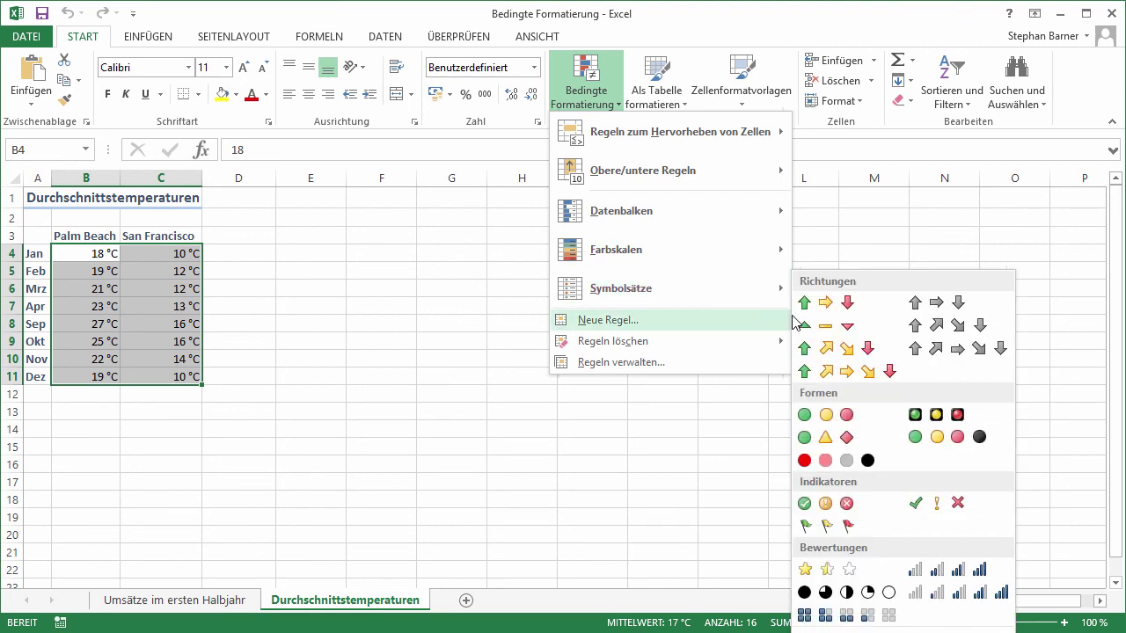
click(982, 421)
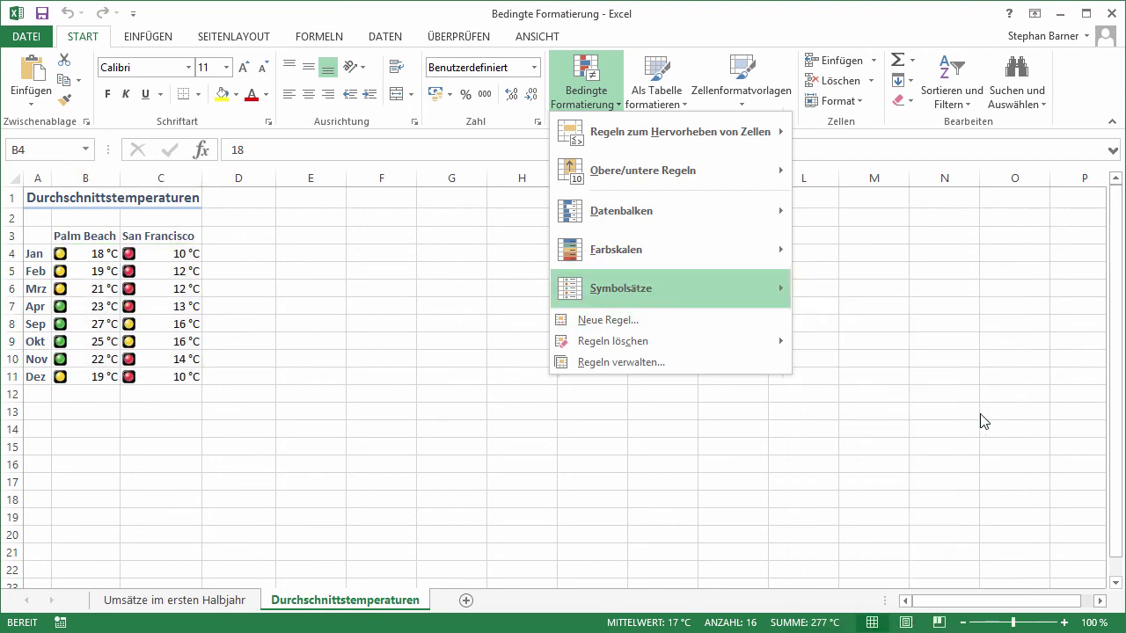
click(428, 318)
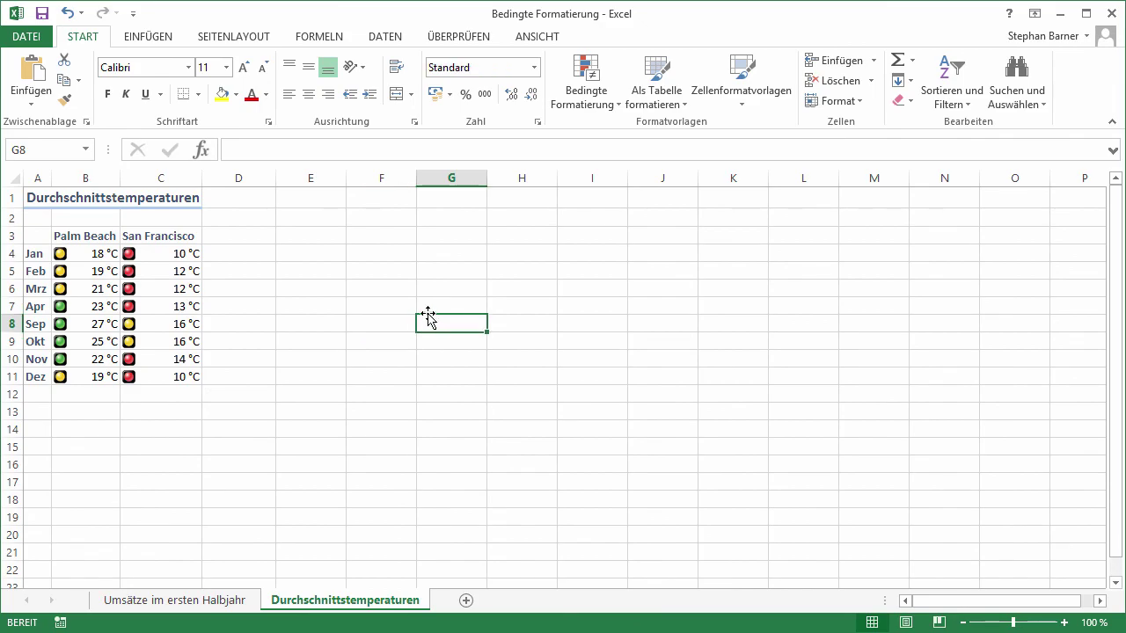